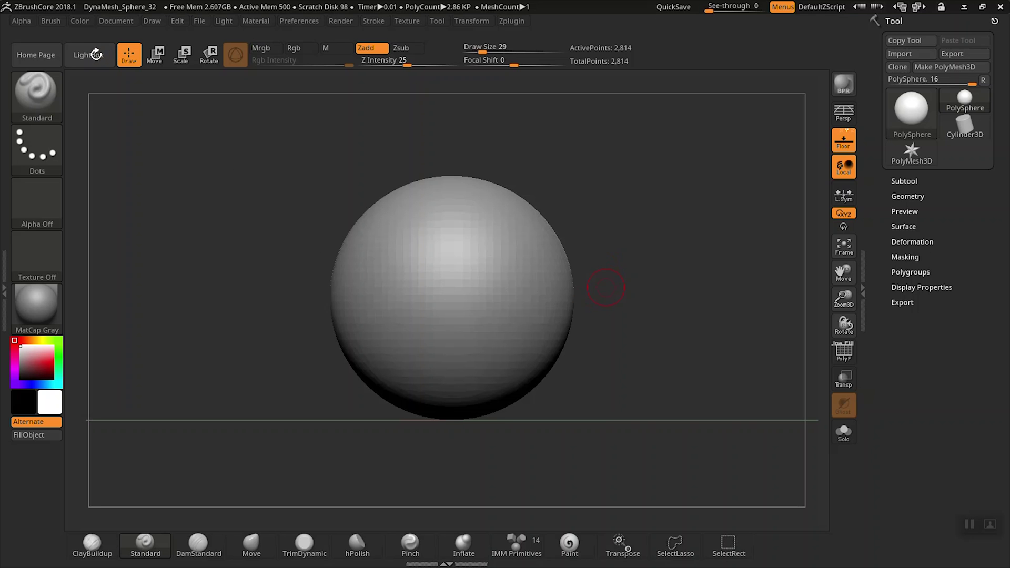
- Load the ZSphere.ZPR starter project from LightBox and save it as Armature-01
click(95, 55)
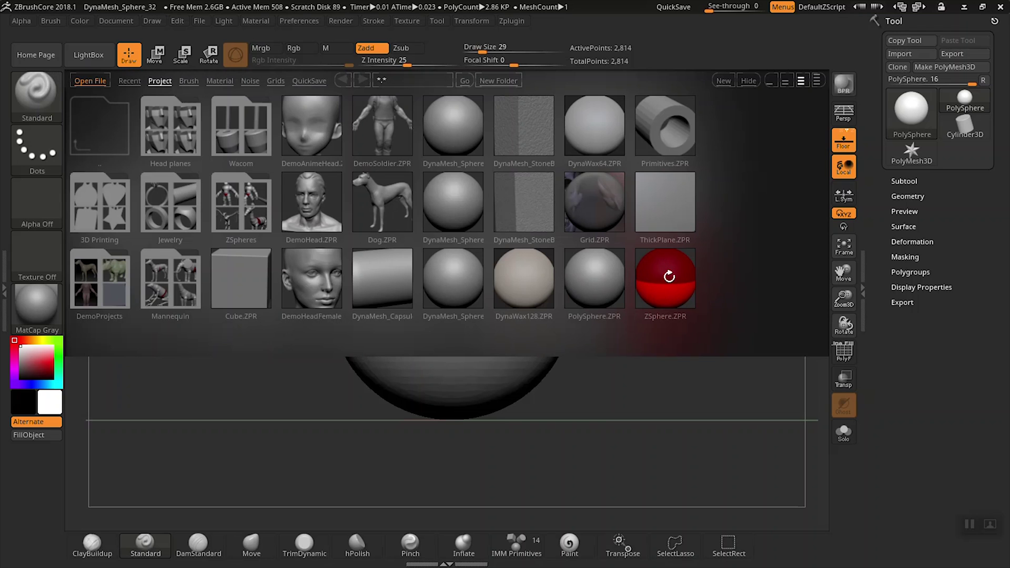
double_click(668, 276)
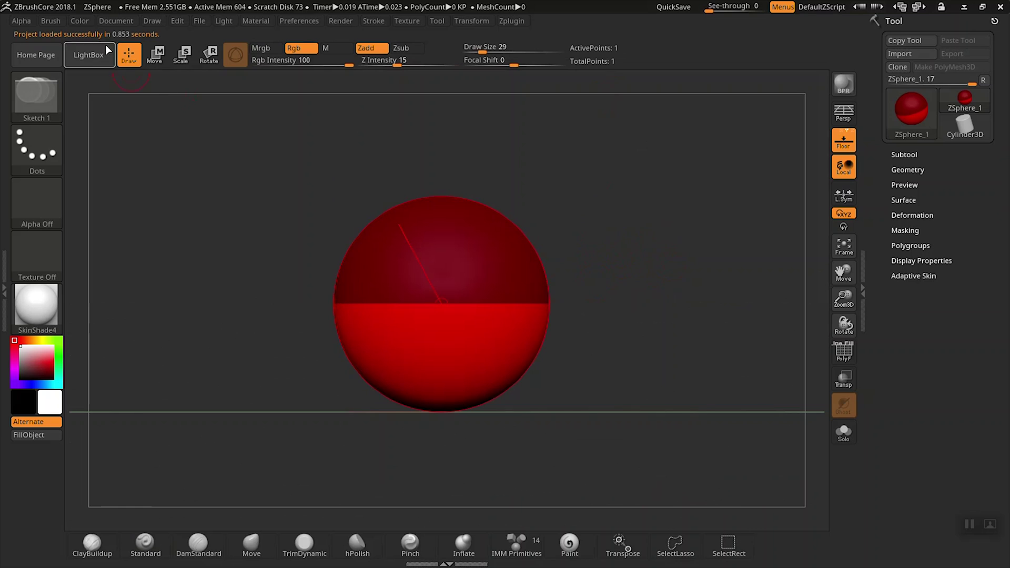
click(200, 21)
click(313, 44)
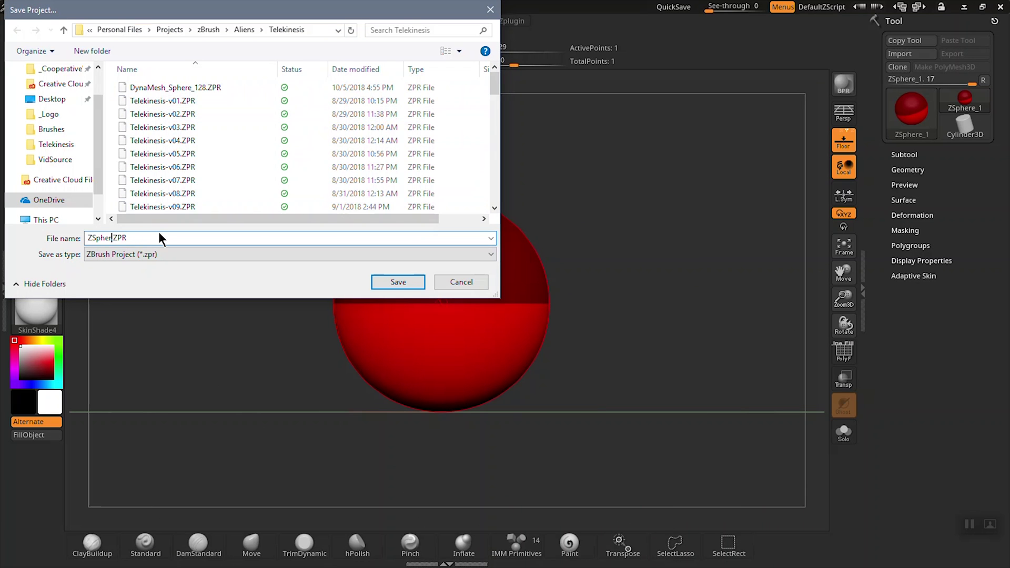
text(Armature-01.)
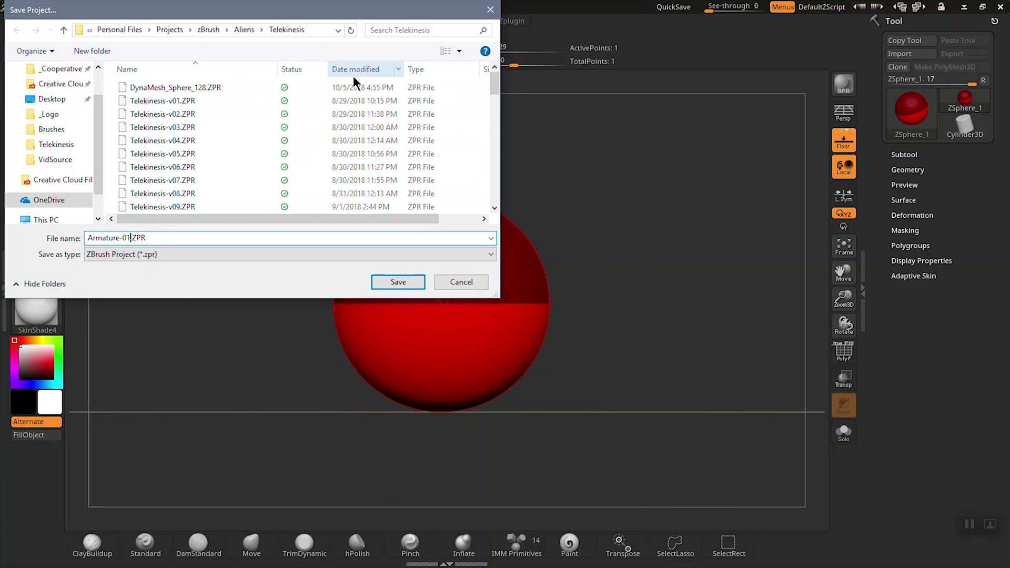
click(394, 282)
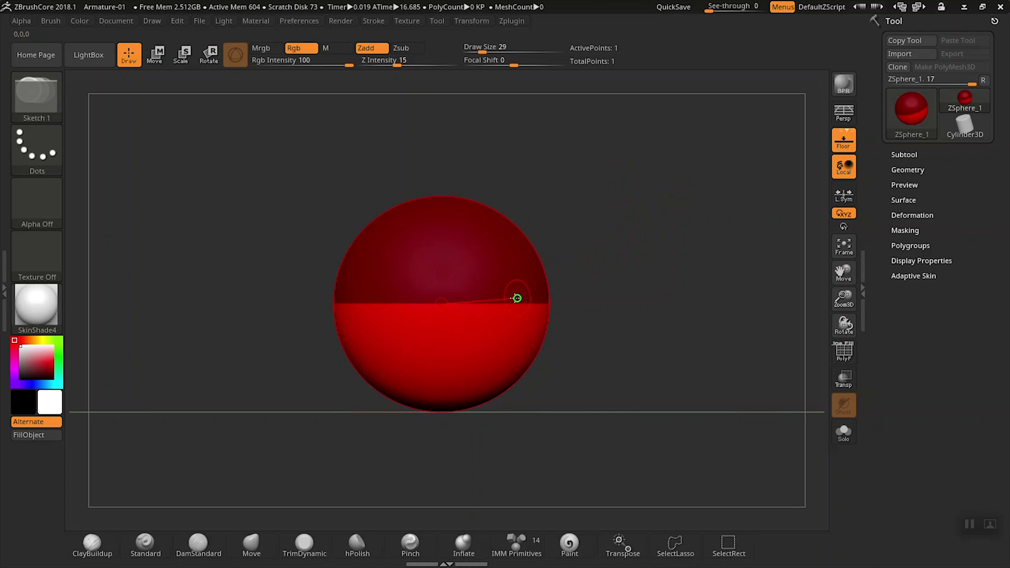
- Zoom the view out so the single red ZSphere appears smaller on the canvas
alt+drag(613, 329, 589, 293)
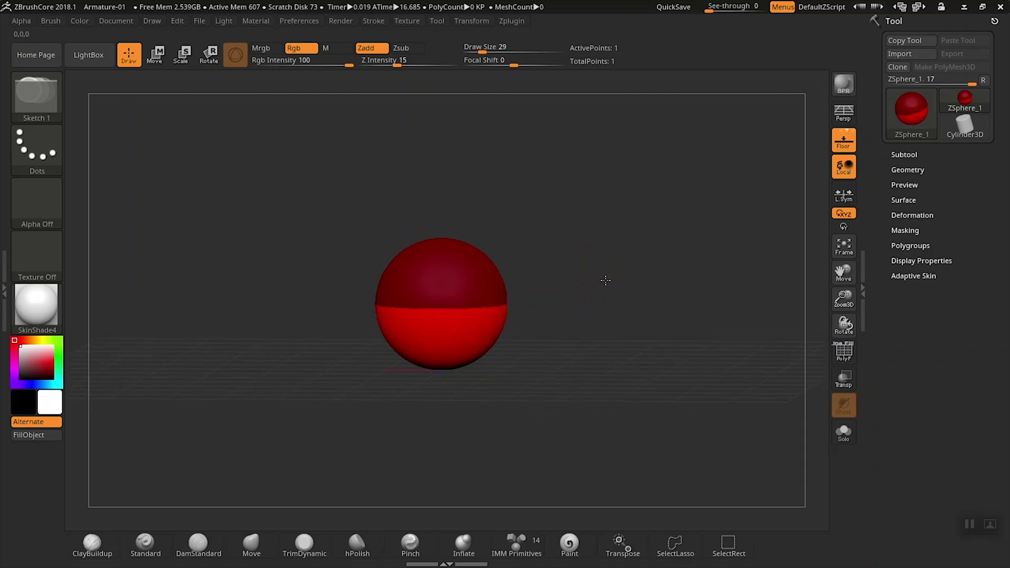
drag(605, 279, 609, 267)
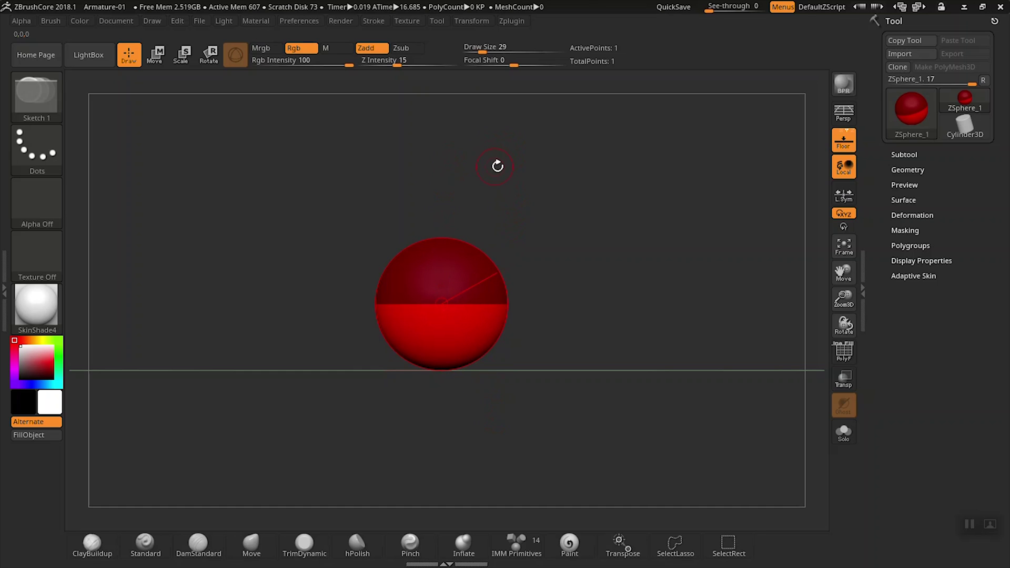
click(471, 21)
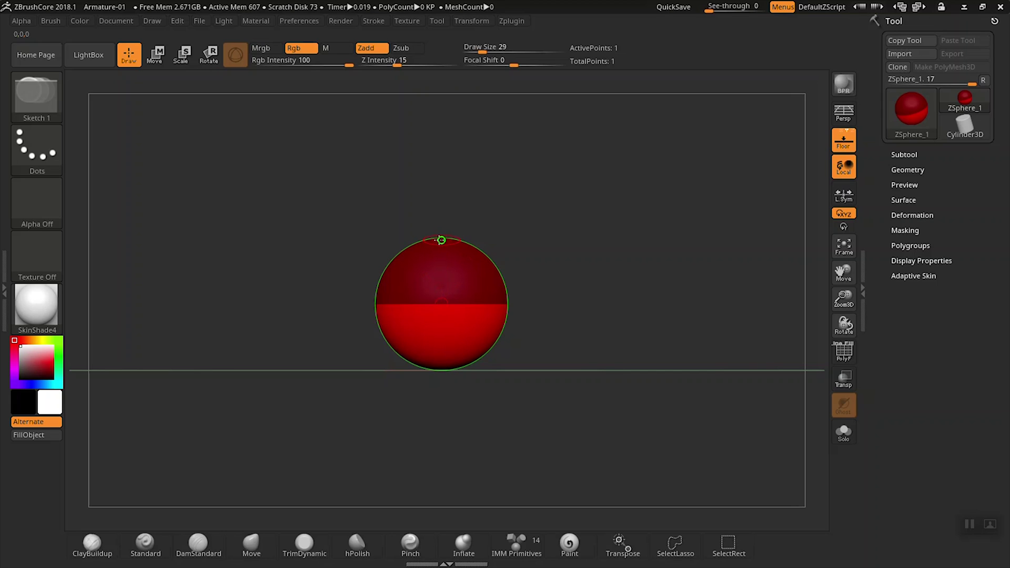
- Add chest and hip child spheres, raise the hip sphere slightly, and add a mirrored pair below
drag(442, 240, 503, 247)
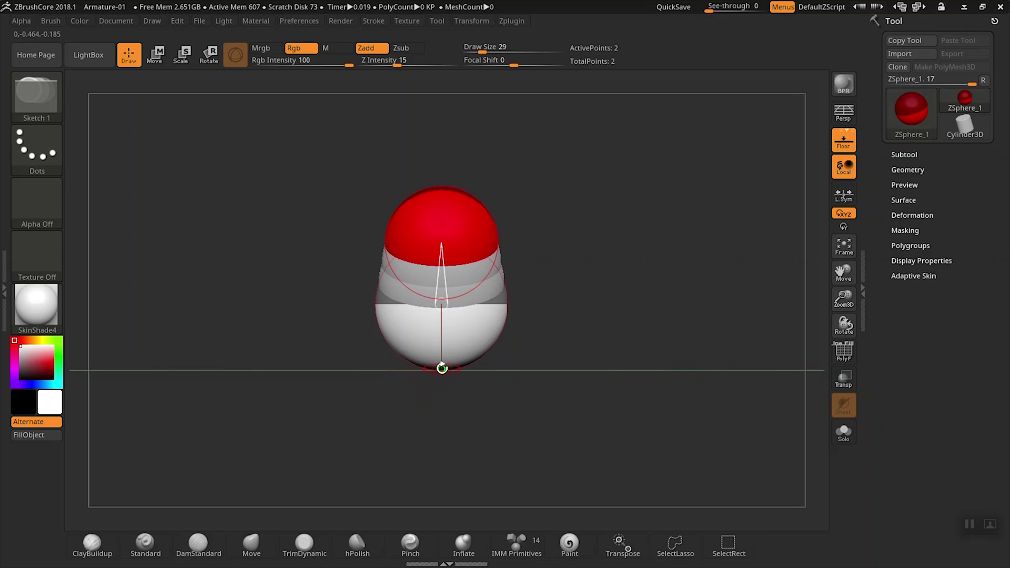
drag(442, 367, 484, 403)
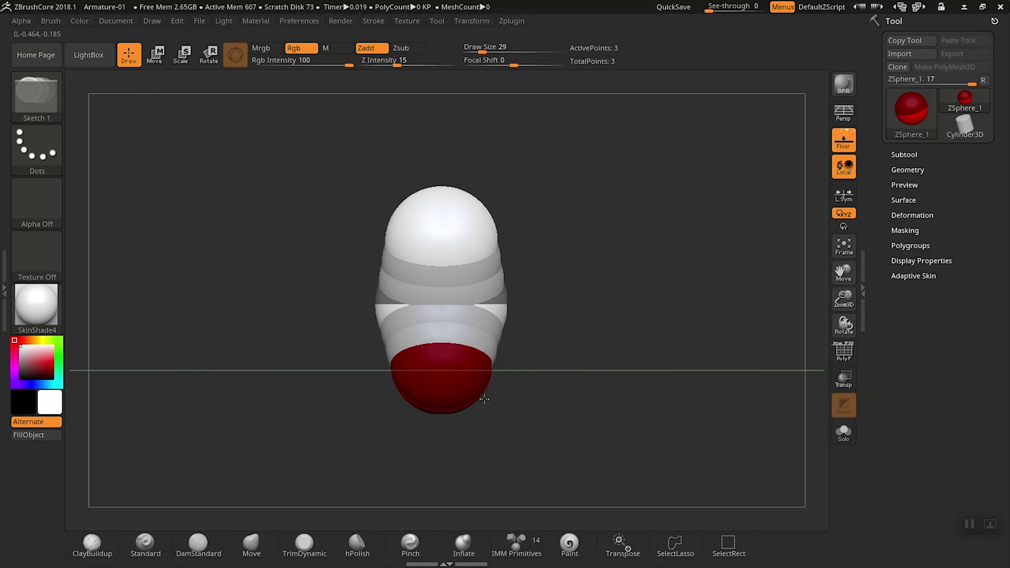
key(w)
mouse_move(568, 221)
mouse_down()
mouse_move(604, 248)
mouse_move(526, 326)
mouse_move(404, 404)
mouse_move(412, 365)
mouse_up()
key(ctrl+z)
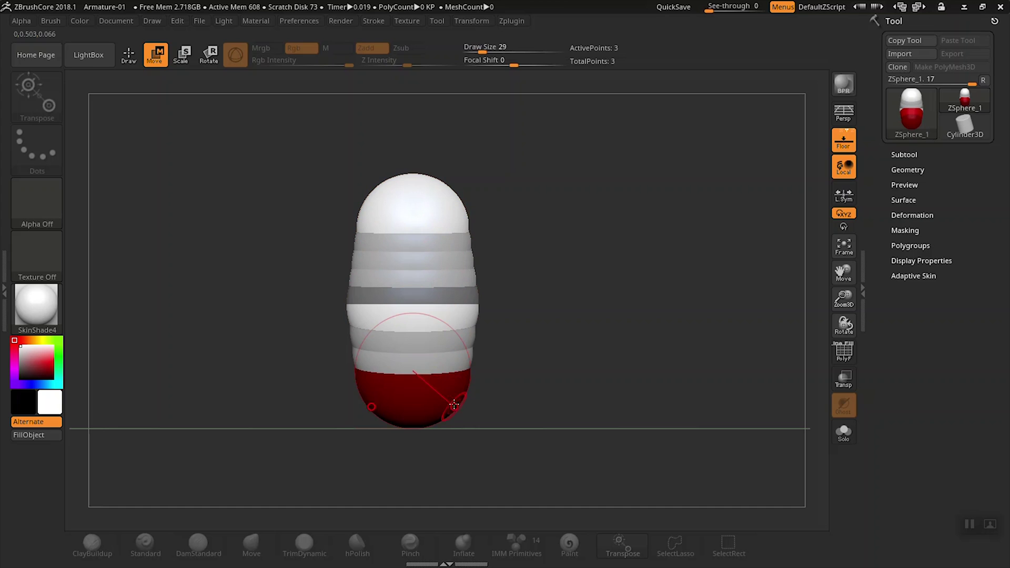
drag(416, 321, 413, 304)
click(129, 55)
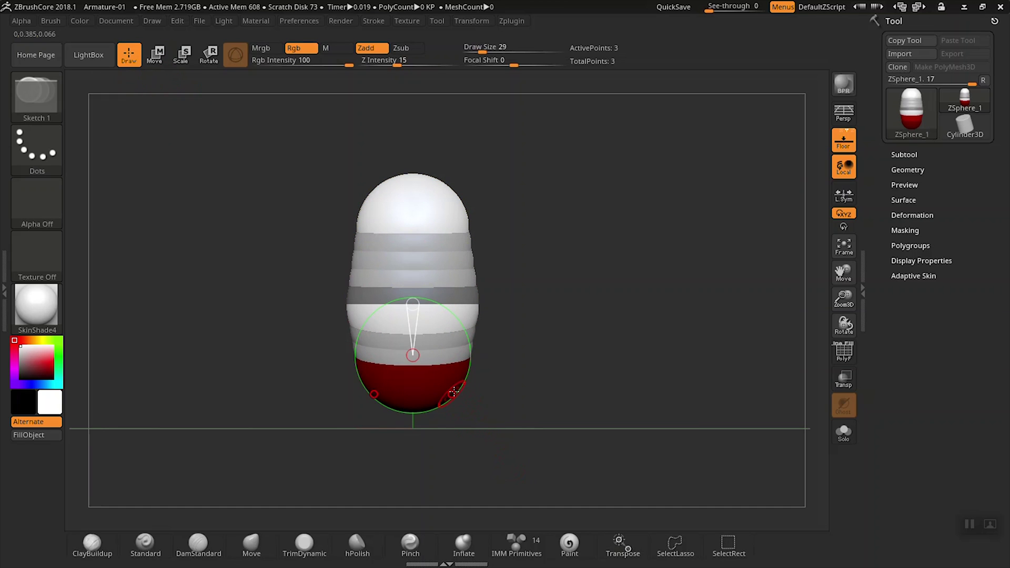
drag(456, 392, 467, 401)
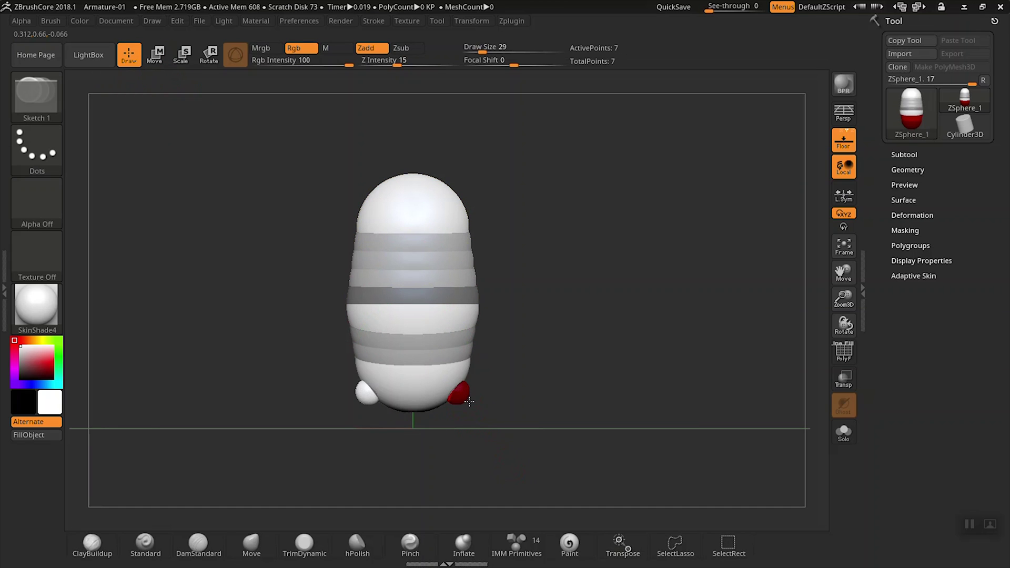
- Replace the stray pair with mirrored leg spheres, add mirrored shoulder spheres, and scale them down
alt+click(457, 398)
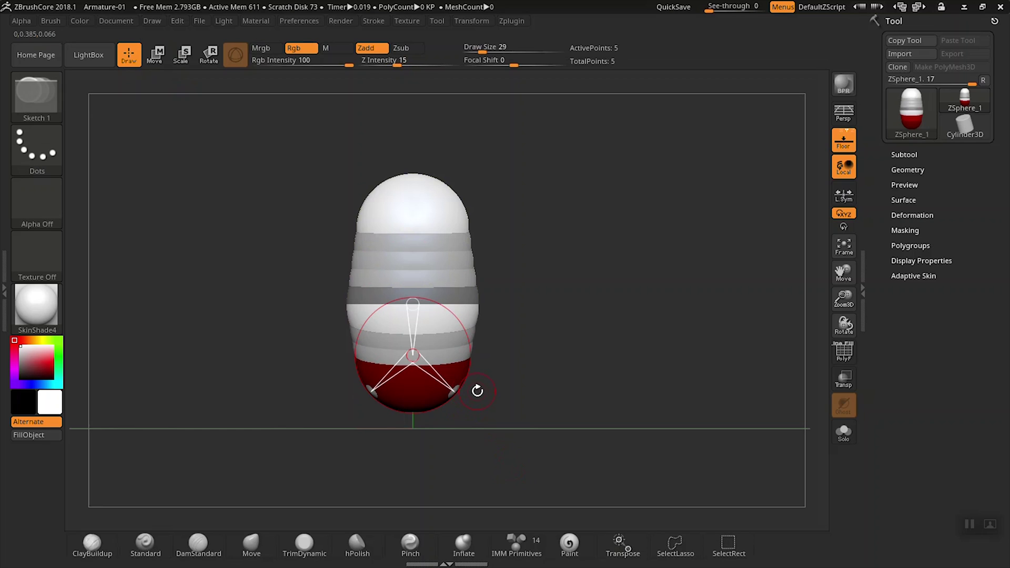
drag(458, 393, 479, 407)
drag(462, 210, 491, 220)
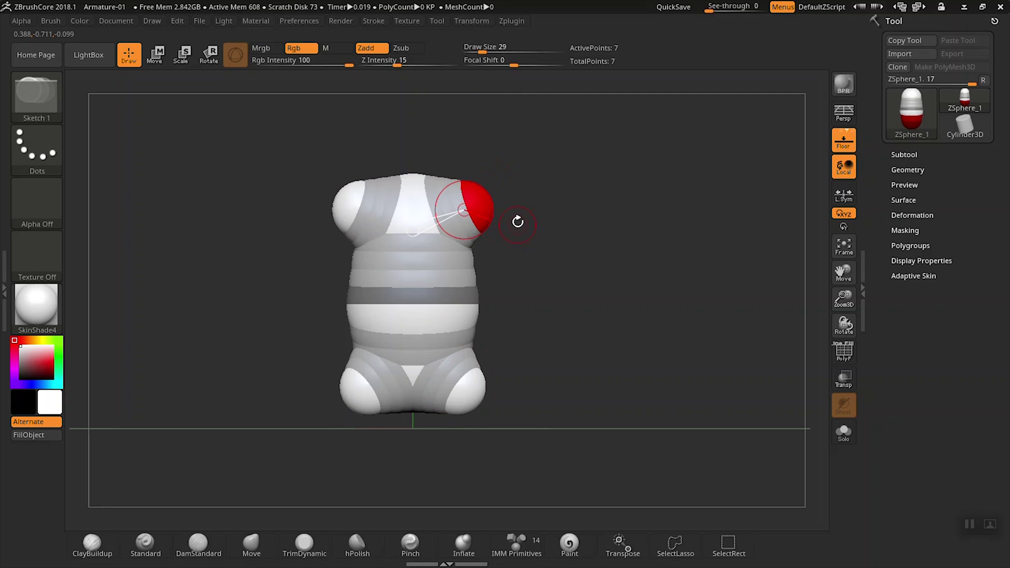
click(181, 54)
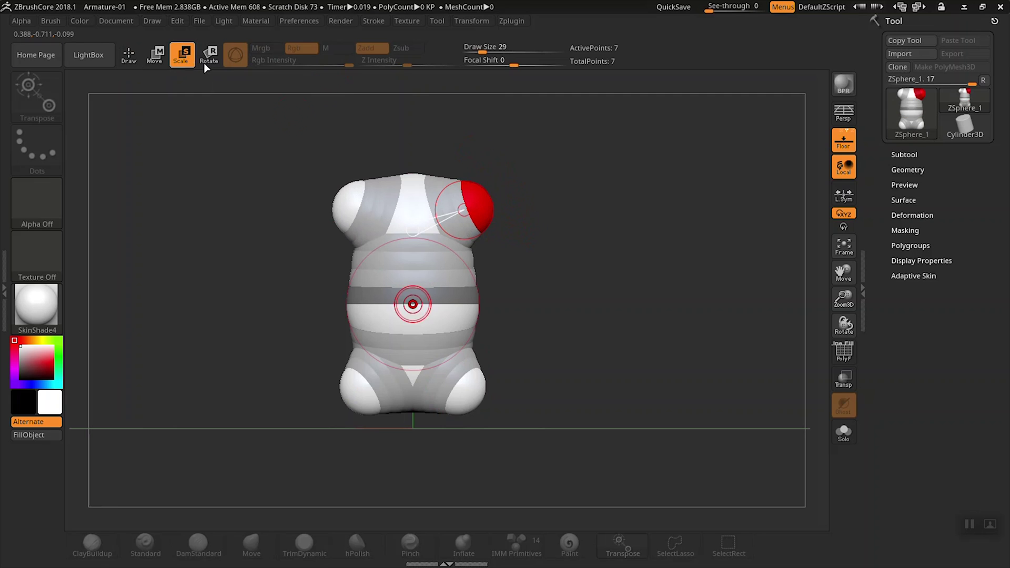
drag(464, 189, 437, 519)
click(459, 415)
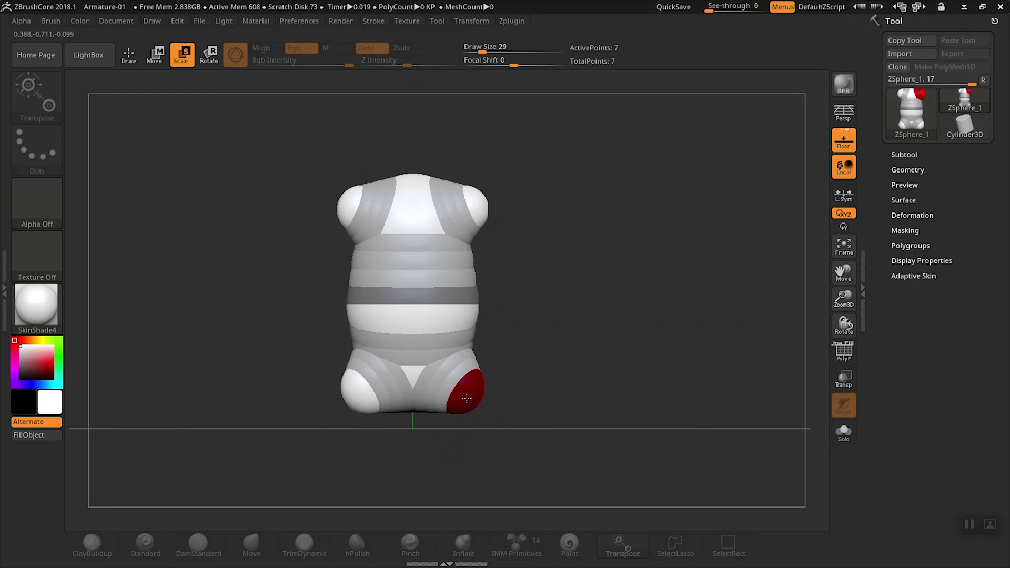
- Set Draw Size to 21, pull the shoulders out into T-pose arms and the feet into a wide stance
key(s)
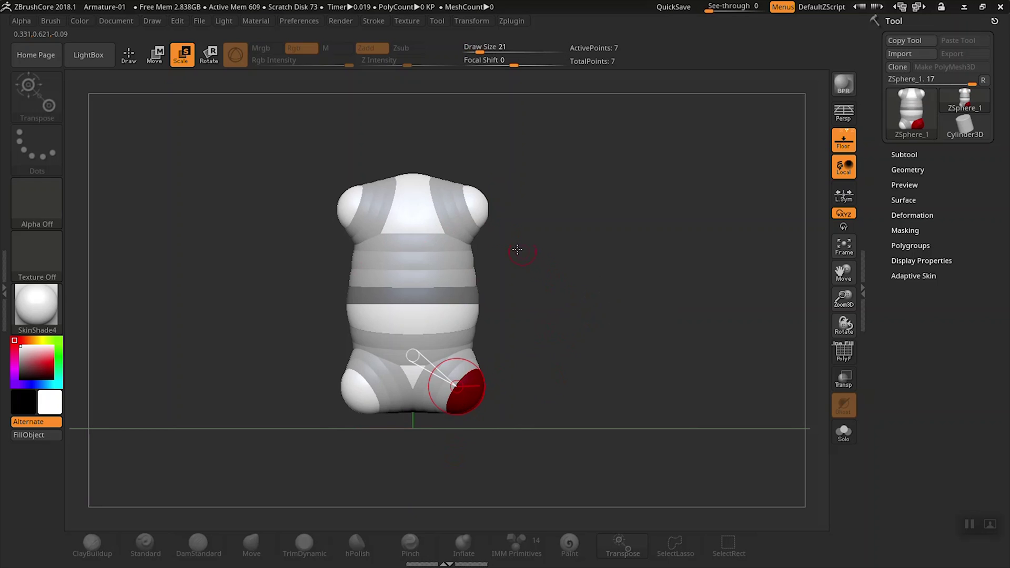
key(q)
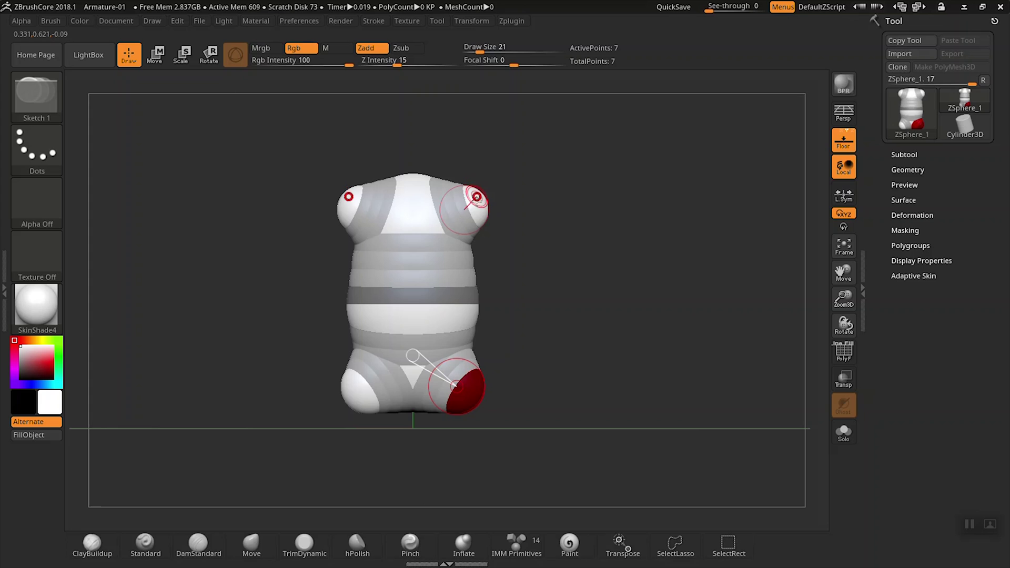
mouse_move(483, 202)
mouse_down()
mouse_move(523, 201)
mouse_move(499, 201)
mouse_up()
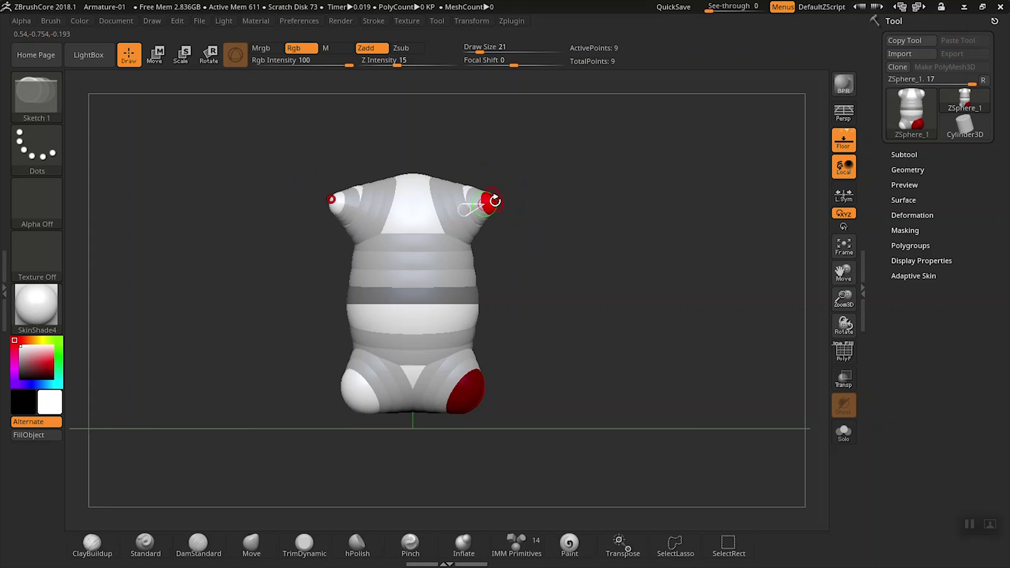
key(ctrl+z)
click(156, 55)
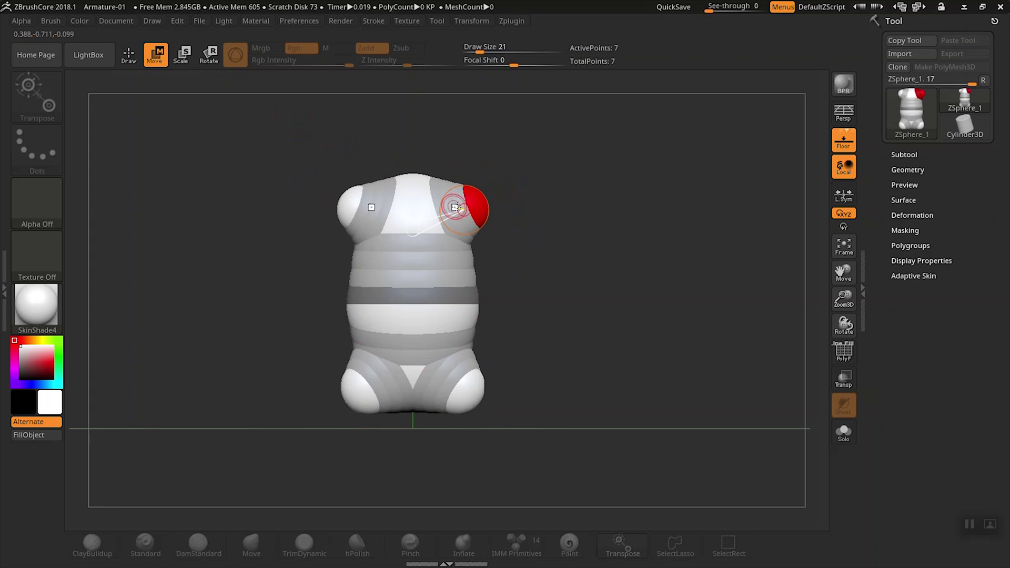
drag(473, 210, 557, 205)
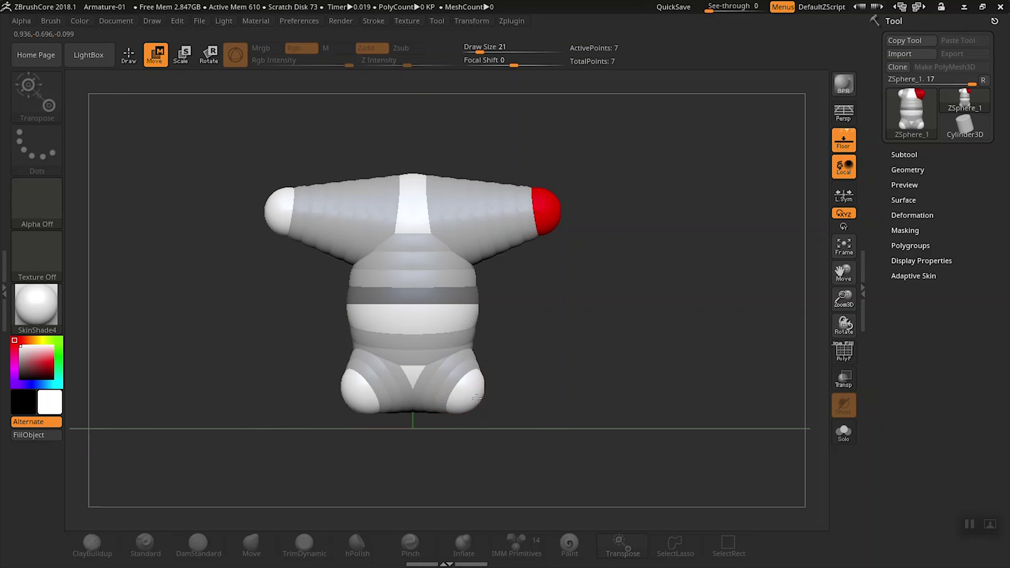
drag(474, 395, 529, 484)
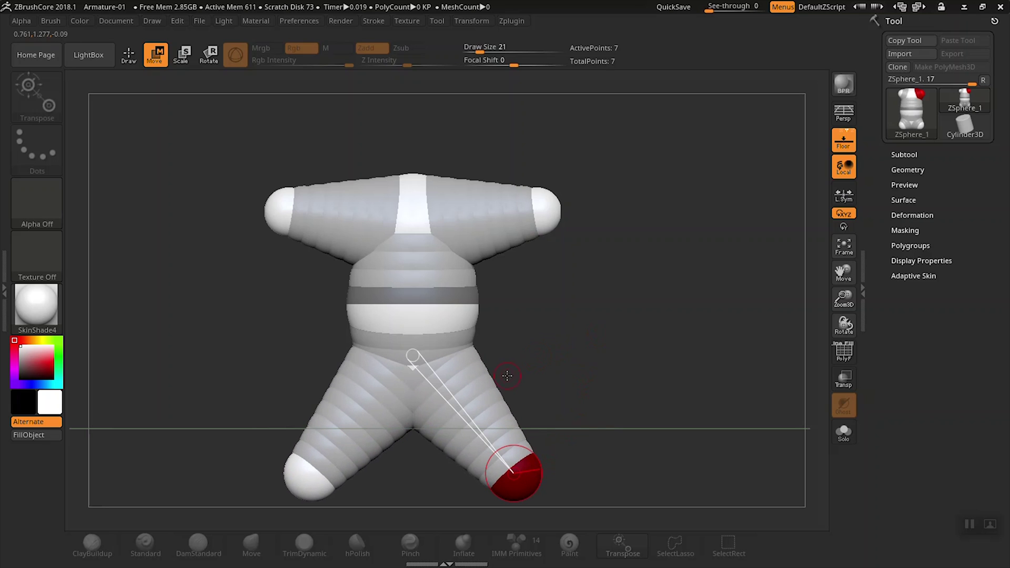
- Insert knee and elbow spheres on the leg and arm links, then reposition the hands and elbows
click(128, 55)
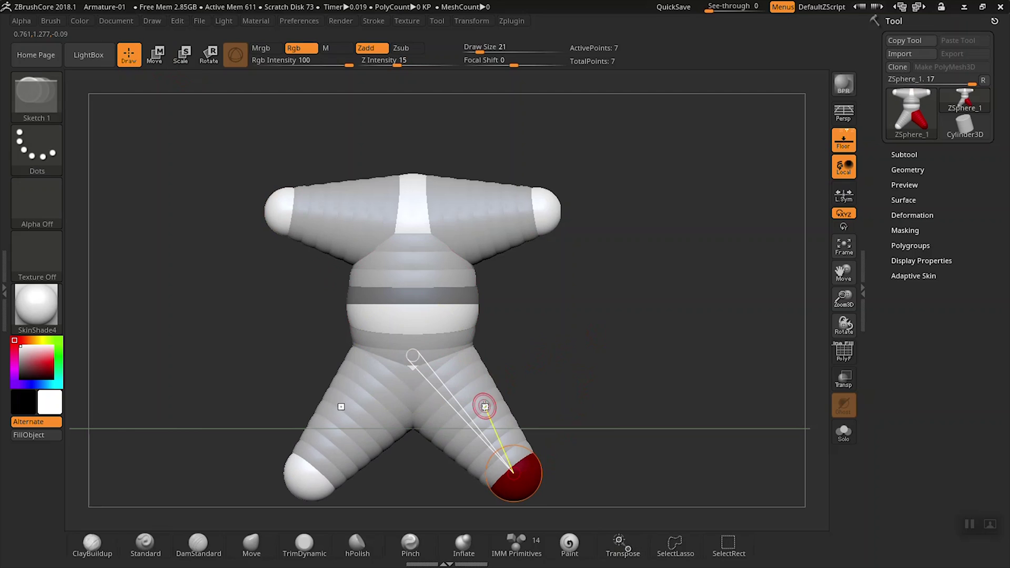
click(486, 416)
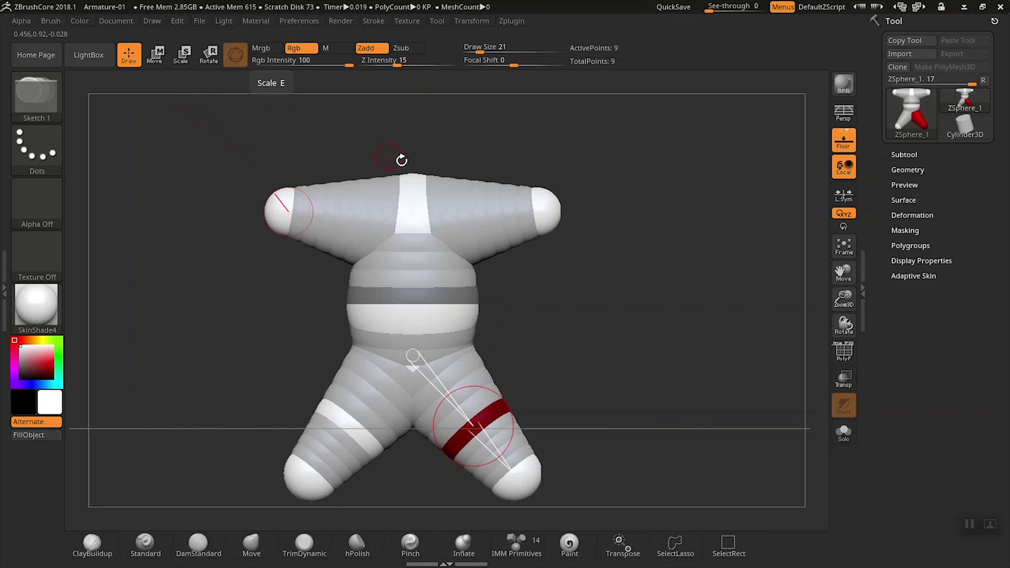
click(490, 209)
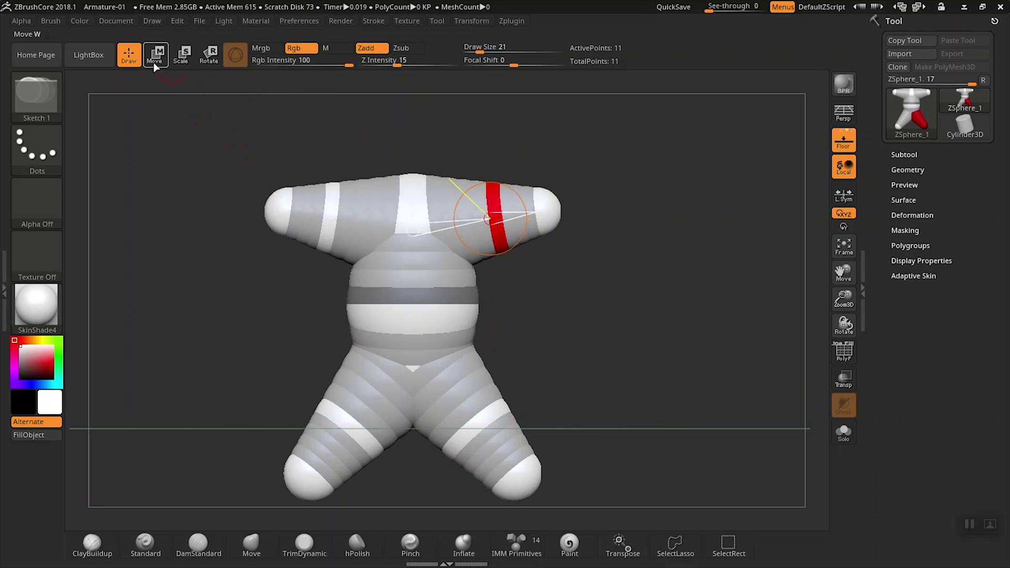
click(156, 53)
drag(549, 207, 588, 233)
drag(500, 194, 528, 187)
drag(574, 238, 616, 243)
drag(576, 378, 548, 349)
- Add an enlarged head sphere atop the neck and raise it above the shoulders
click(129, 57)
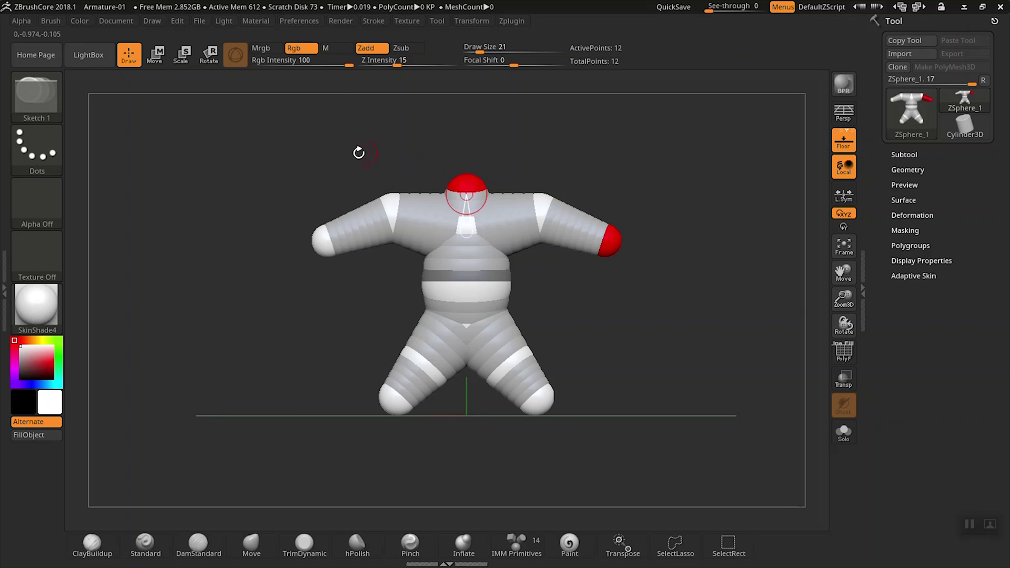
drag(343, 154, 387, 172)
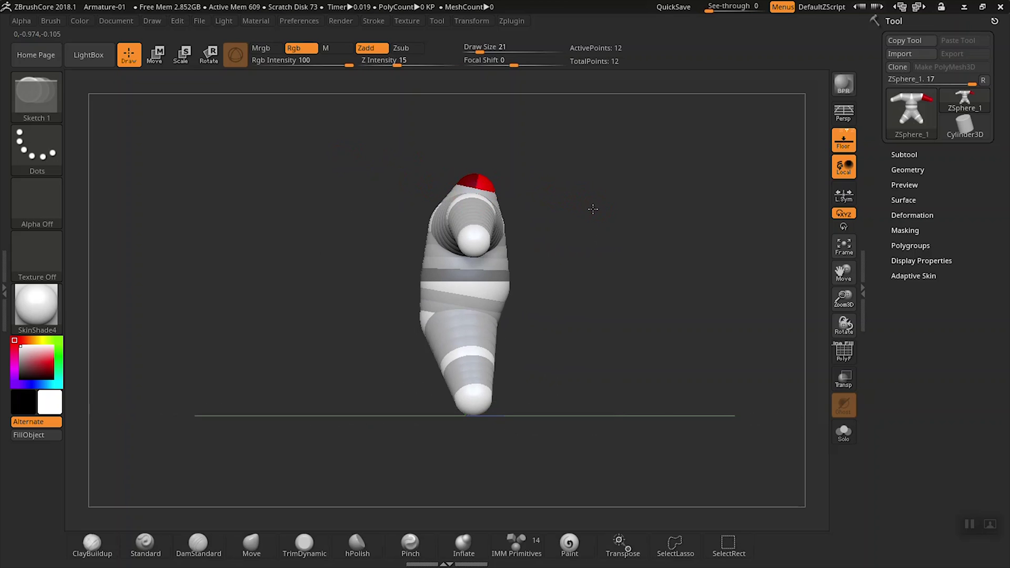
drag(593, 209, 552, 202)
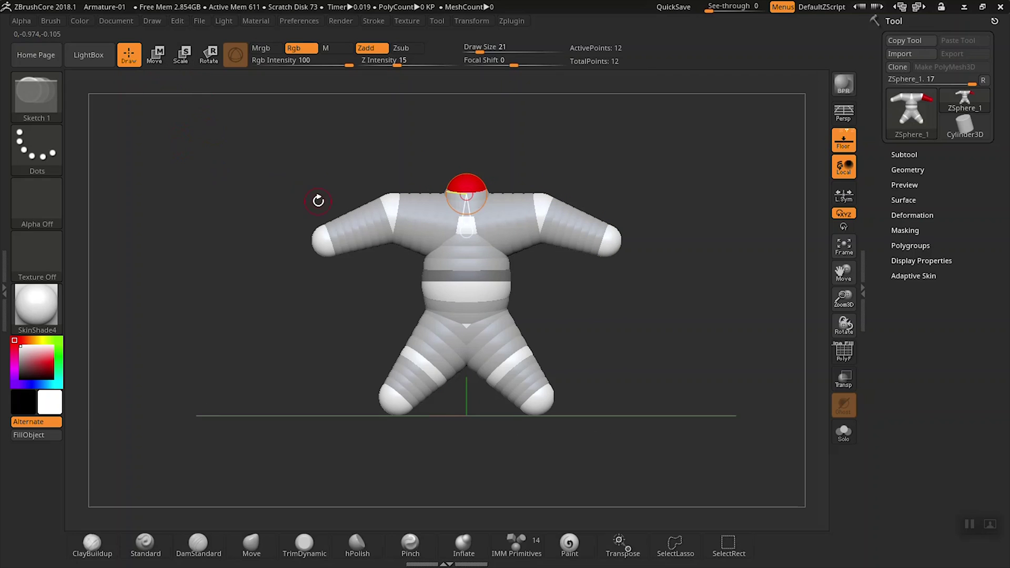
click(467, 176)
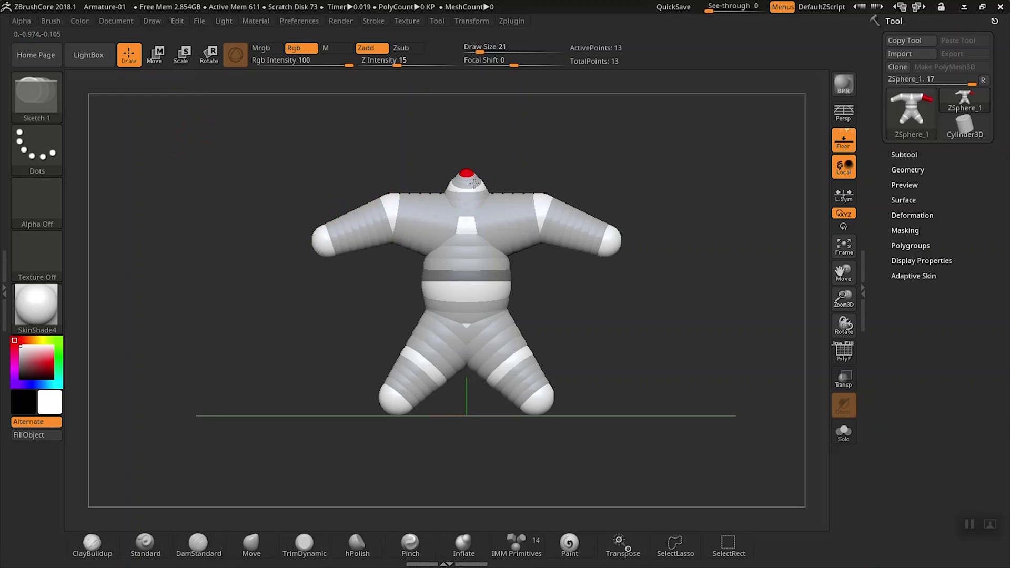
drag(476, 188, 487, 207)
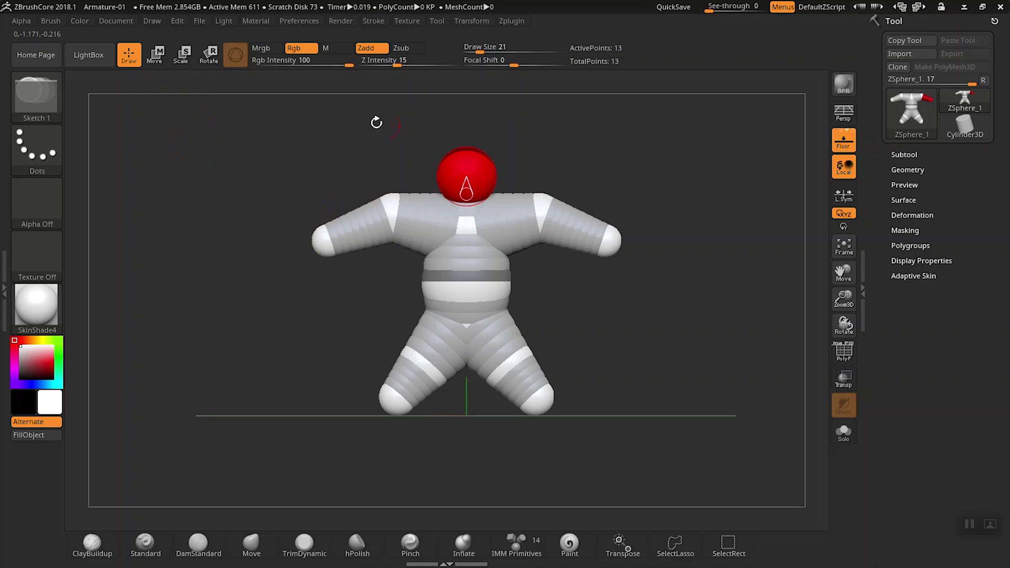
click(154, 54)
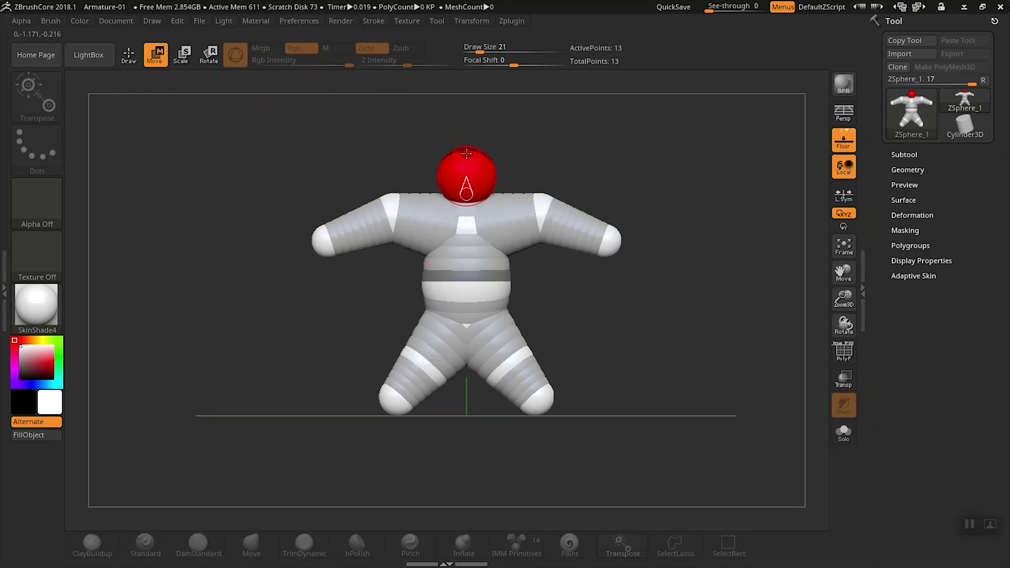
drag(467, 156, 459, 141)
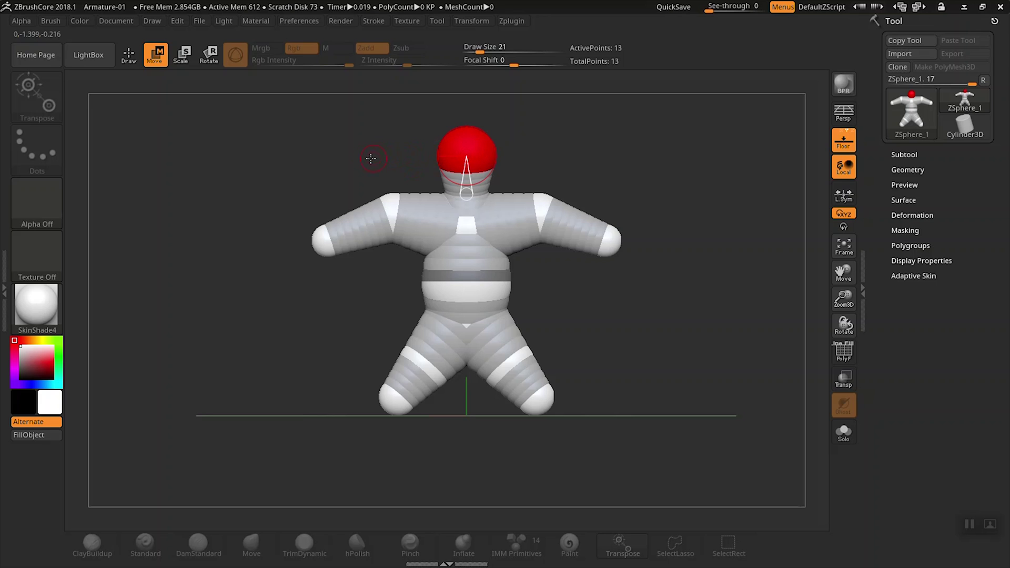
- Move the foot to narrow the legs, raise the head sphere, and lower both arms
mouse_move(370, 158)
mouse_down()
mouse_move(421, 161)
mouse_move(377, 160)
mouse_up()
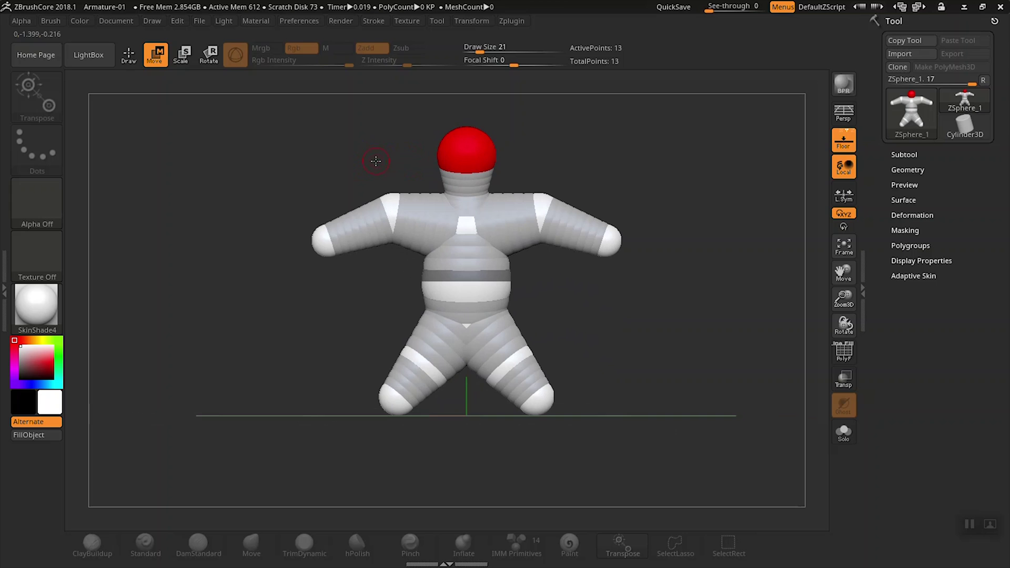
click(542, 198)
click(610, 240)
drag(500, 379, 605, 384)
click(614, 466)
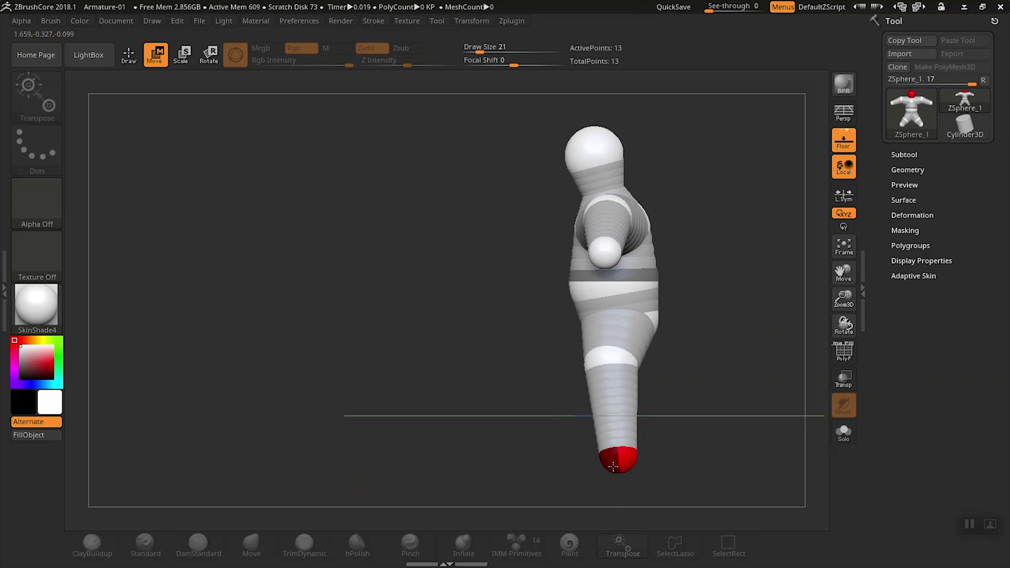
click(595, 356)
drag(526, 356, 610, 319)
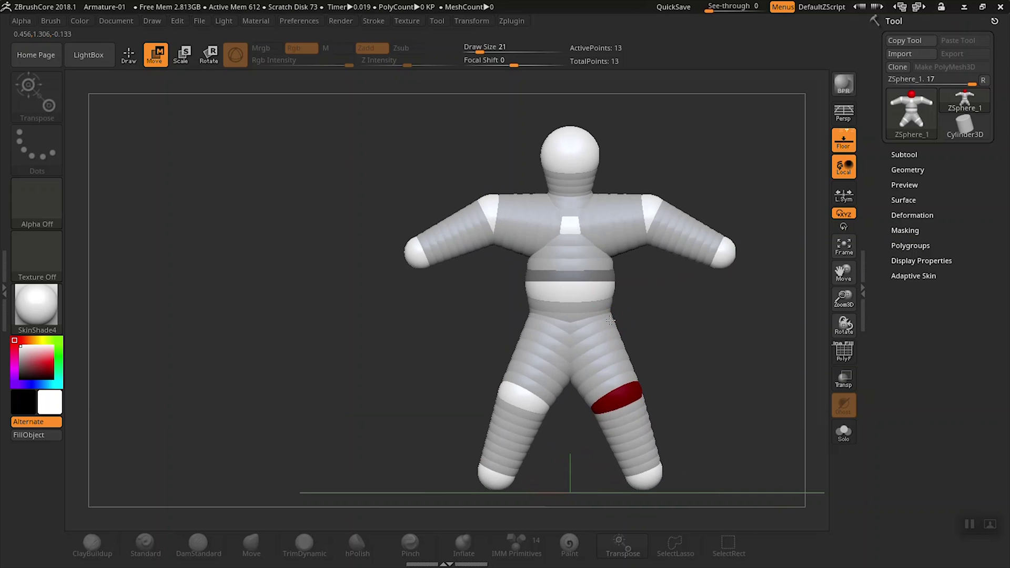
mouse_move(497, 476)
mouse_down()
mouse_move(482, 475)
mouse_move(492, 481)
mouse_up()
drag(569, 153, 570, 145)
drag(416, 255, 441, 232)
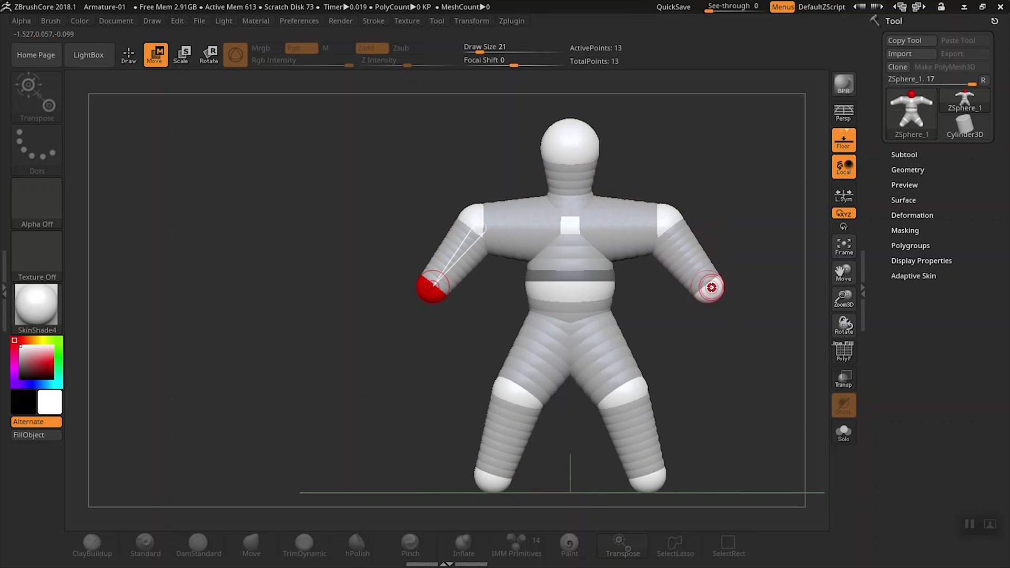
mouse_move(649, 286)
alt+mouse_down()
mouse_move(683, 342)
mouse_move(671, 274)
mouse_move(509, 209)
alt+mouse_up()
- Draw a mirrored foot ZSphere out from each ankle, bringing TotalPoints to 15
click(131, 51)
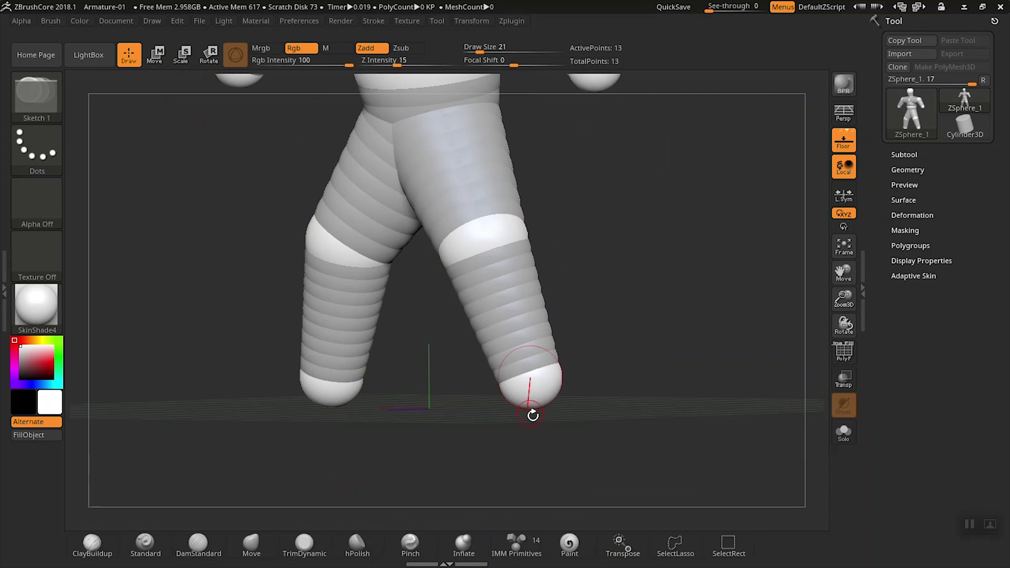
drag(519, 400, 489, 382)
key(w)
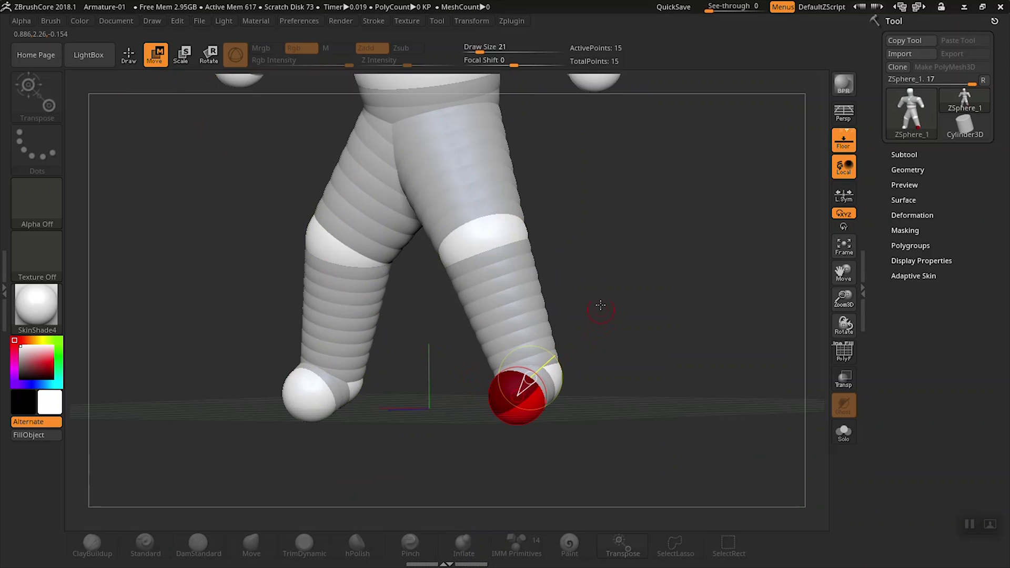
- Add three rounds of mirrored ZSpheres at the wrists as hand and finger nubs, reaching 23 points
alt+drag(598, 207, 576, 362)
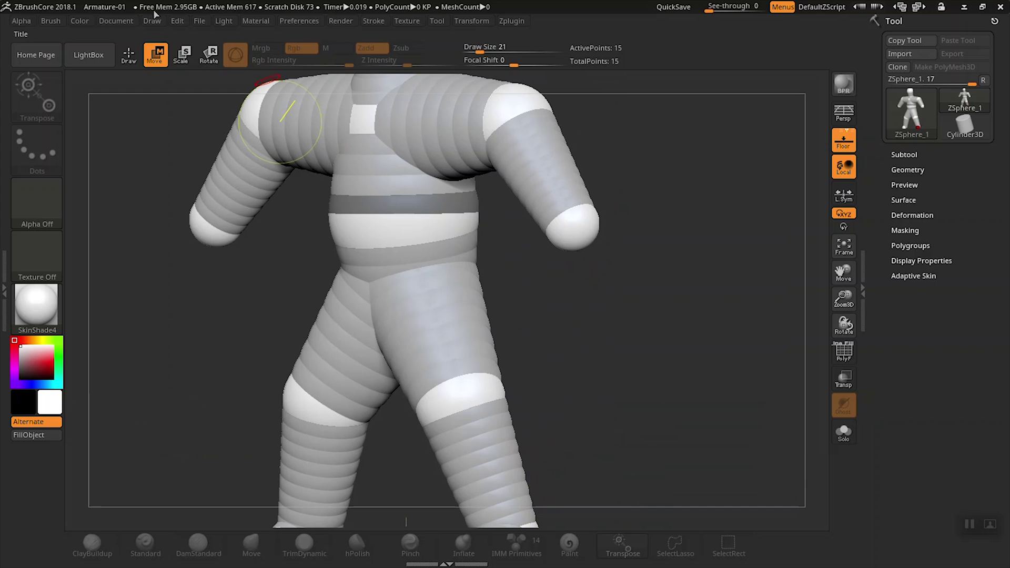
click(133, 56)
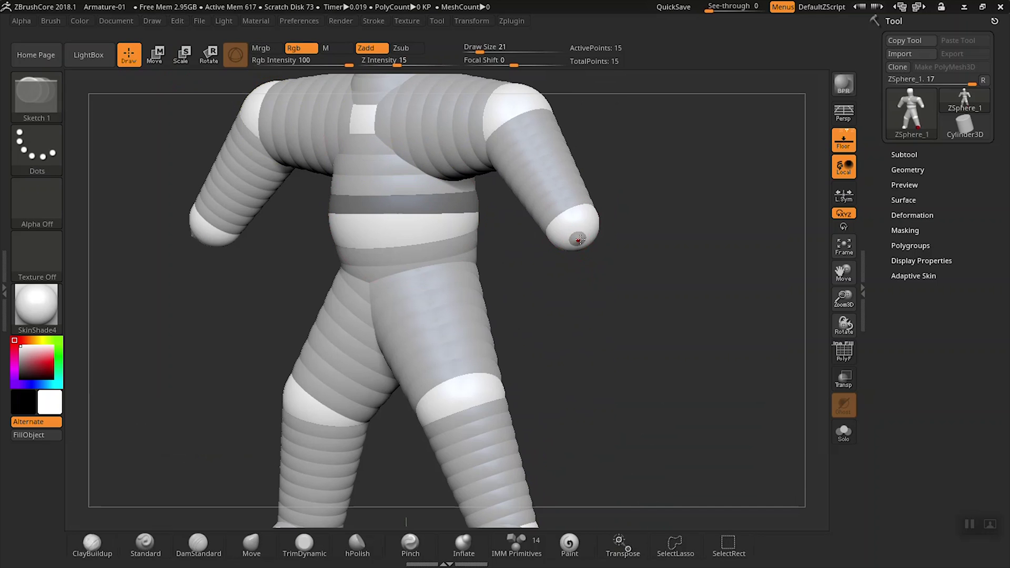
drag(578, 240, 595, 260)
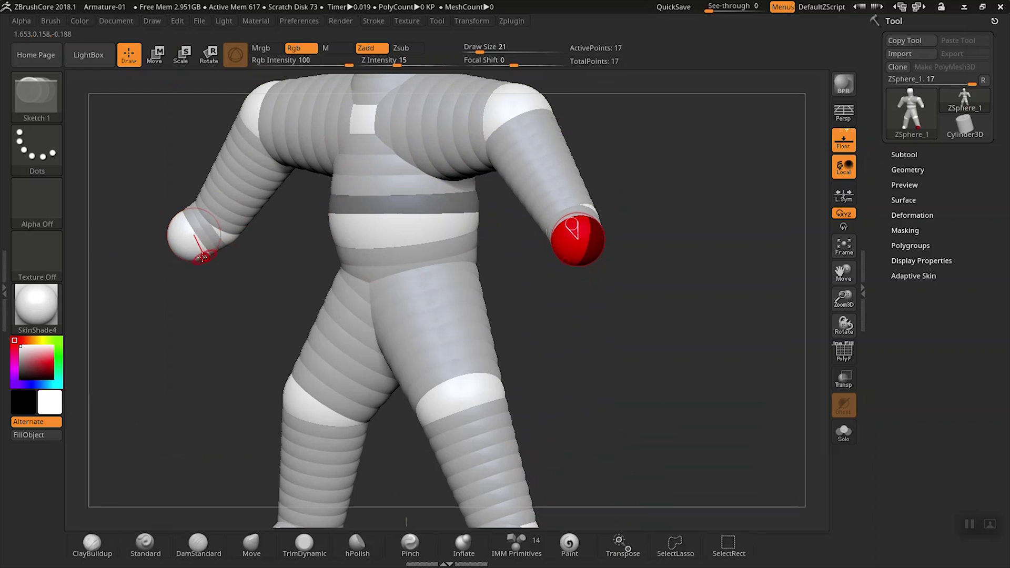
drag(195, 255, 197, 252)
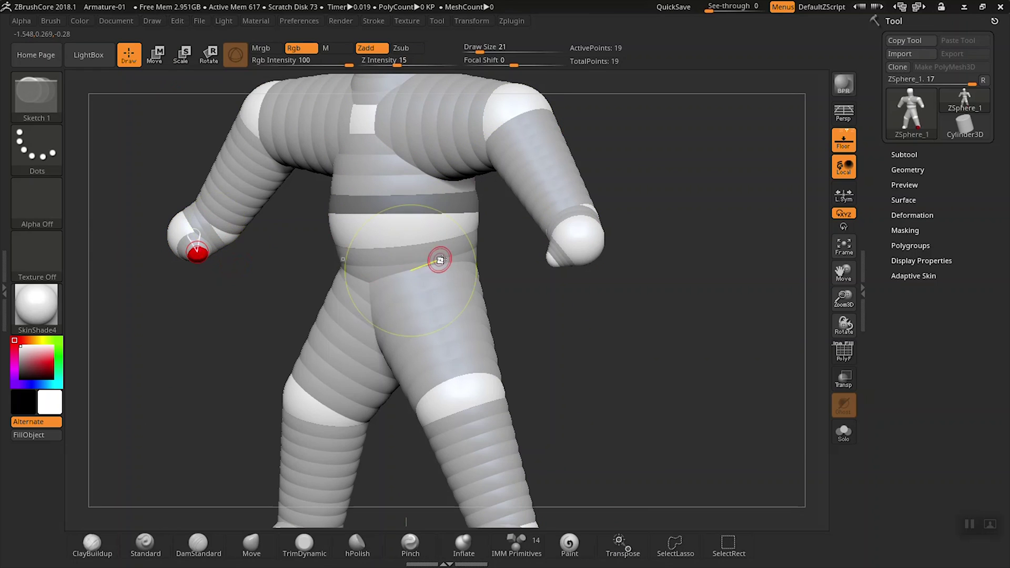
drag(581, 255, 599, 237)
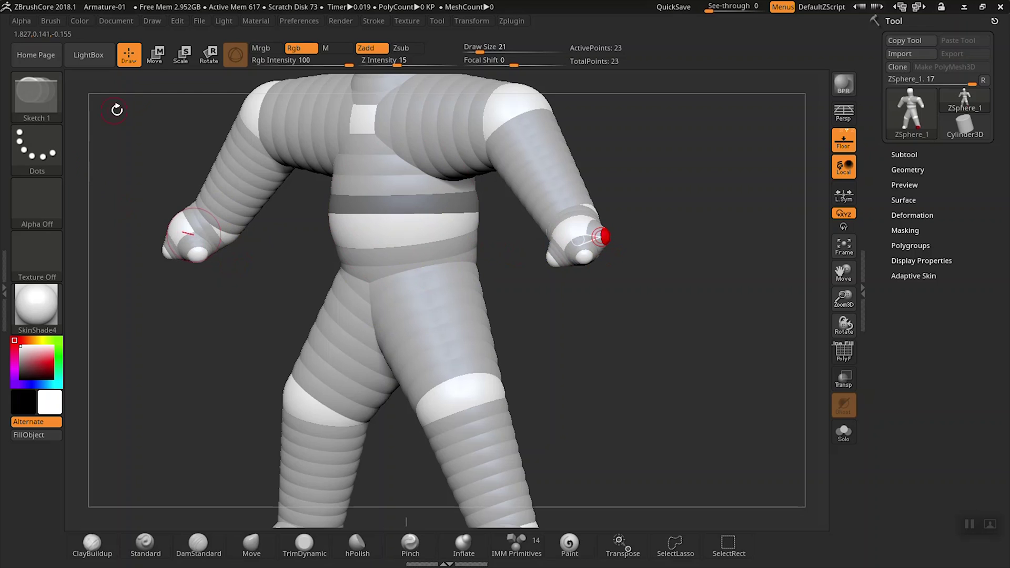
- Lengthen the hand and add mirrored two-segment finger and thumb spheres to each hand
click(156, 55)
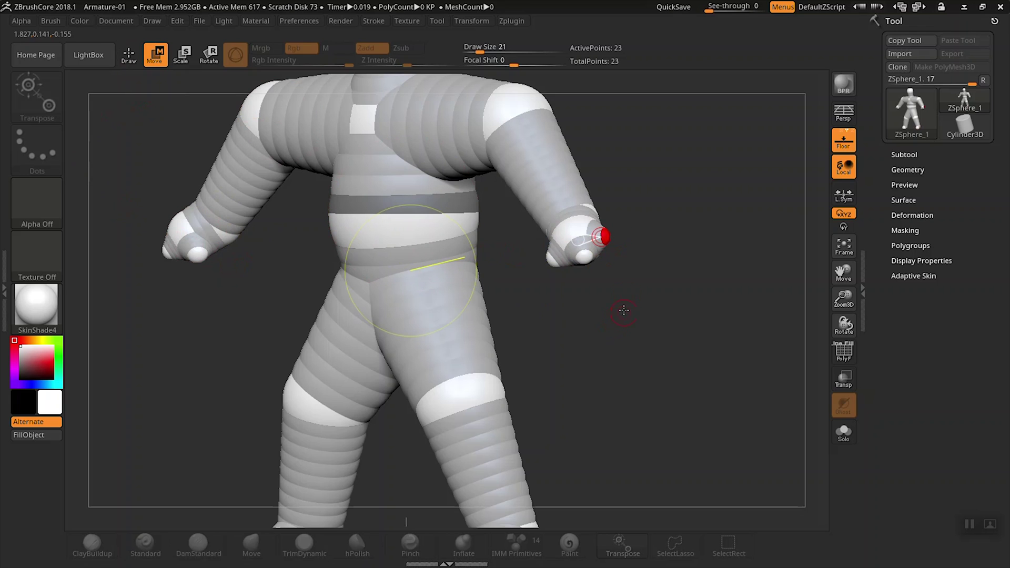
mouse_move(613, 240)
mouse_down()
mouse_move(566, 265)
mouse_move(548, 258)
mouse_move(550, 274)
mouse_up()
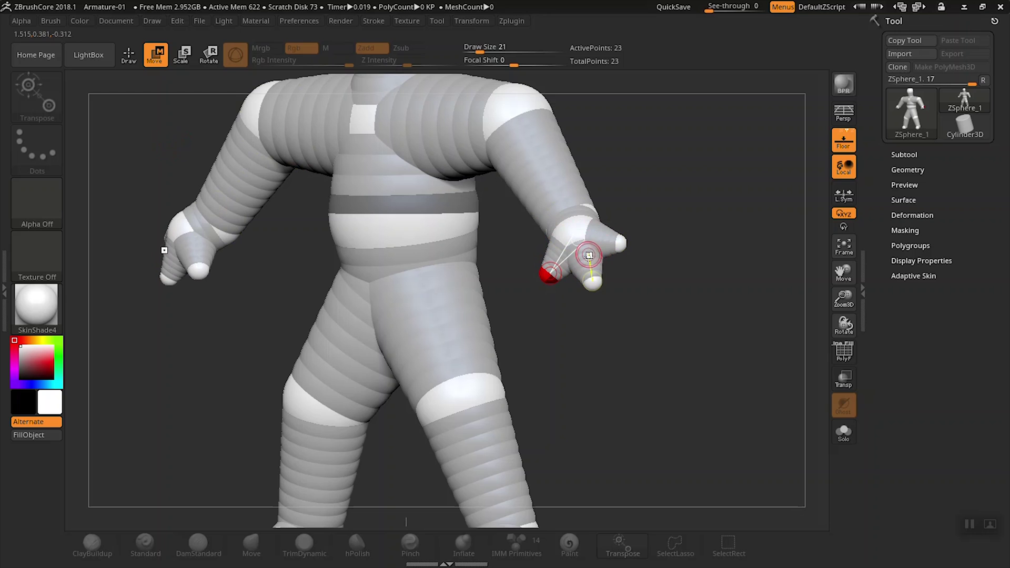
key(q)
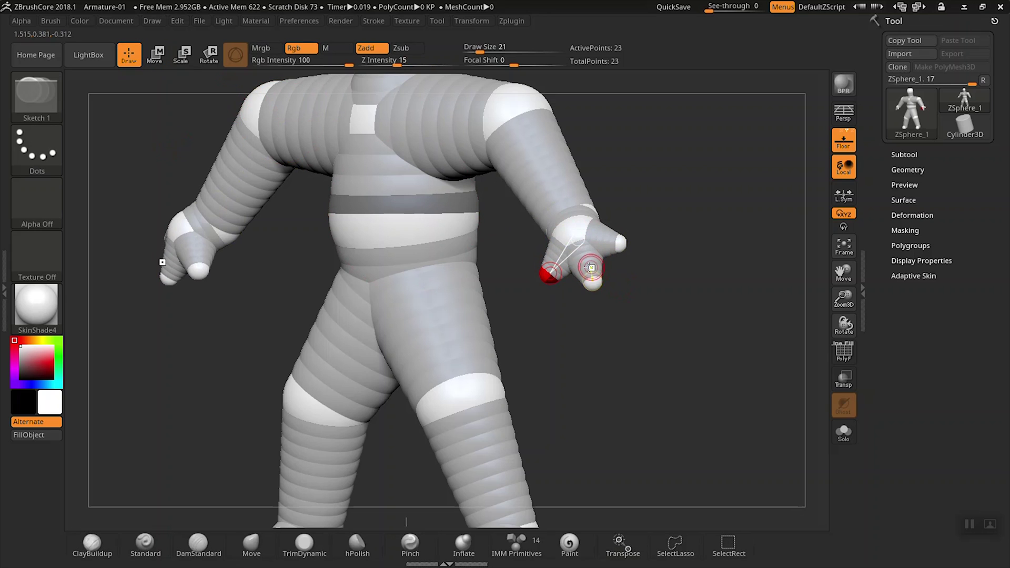
click(589, 263)
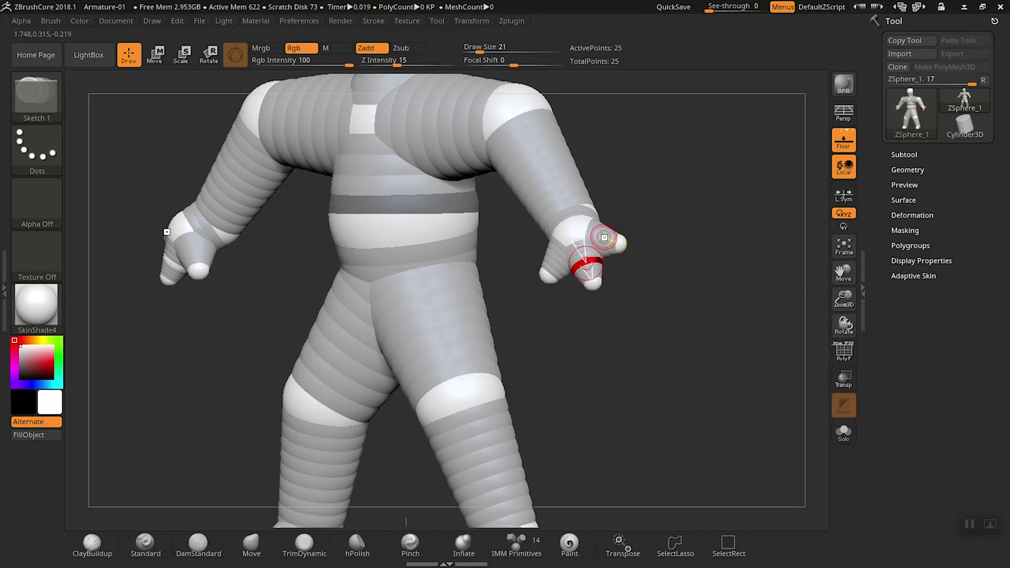
click(604, 237)
drag(557, 252, 538, 248)
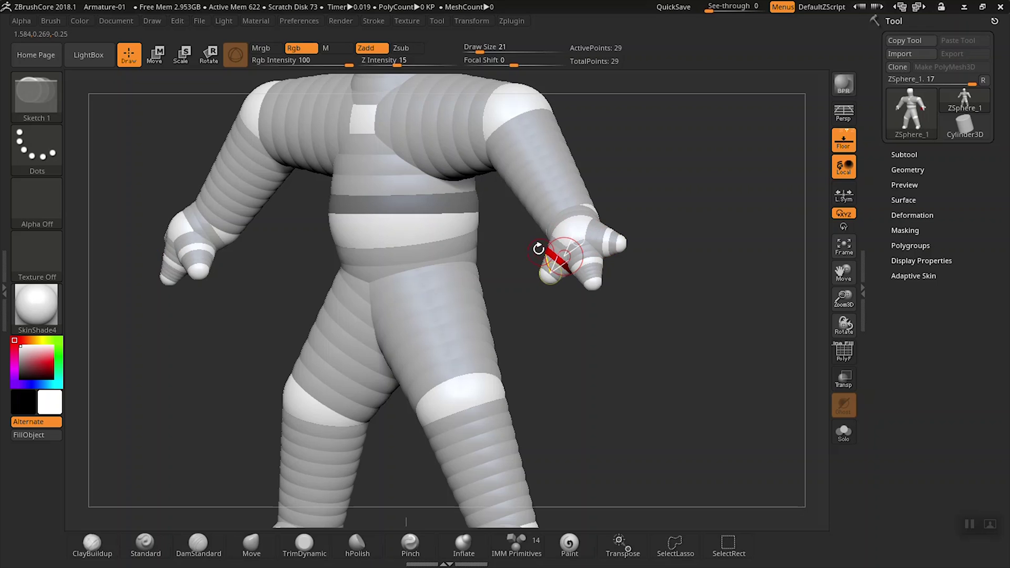
- Reposition the fingertip spheres and move the thumb sphere down slightly
click(152, 60)
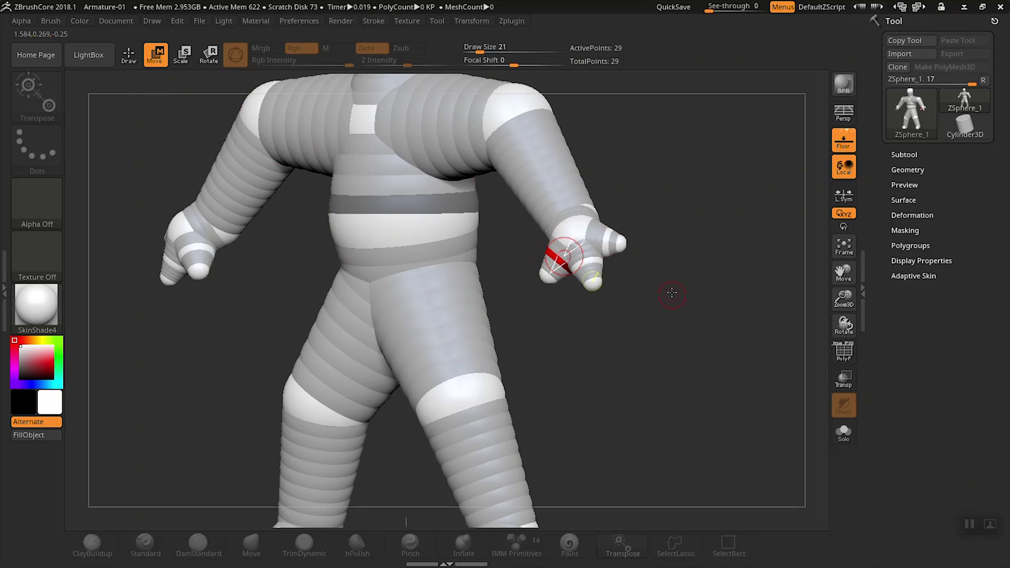
click(625, 243)
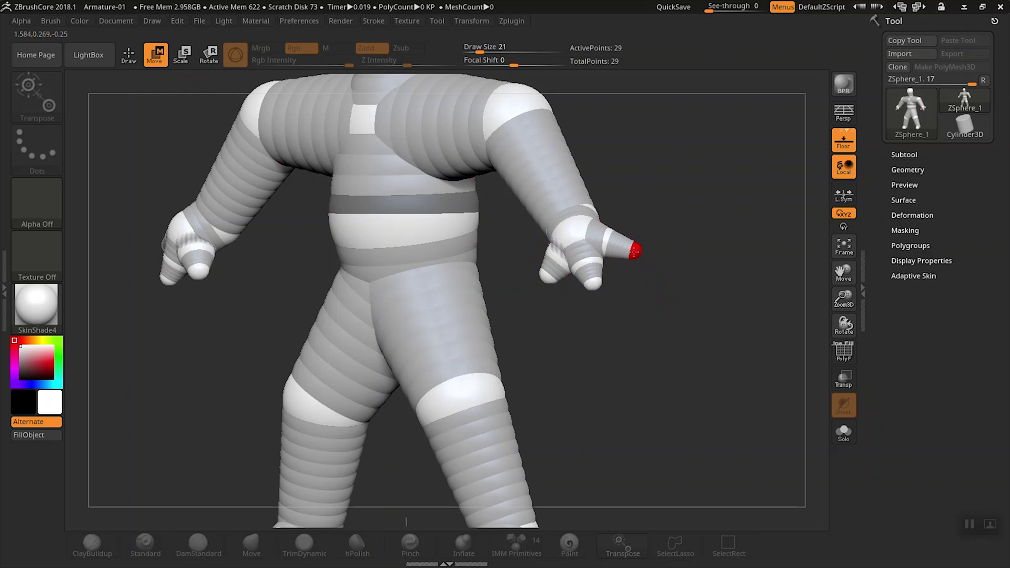
click(596, 286)
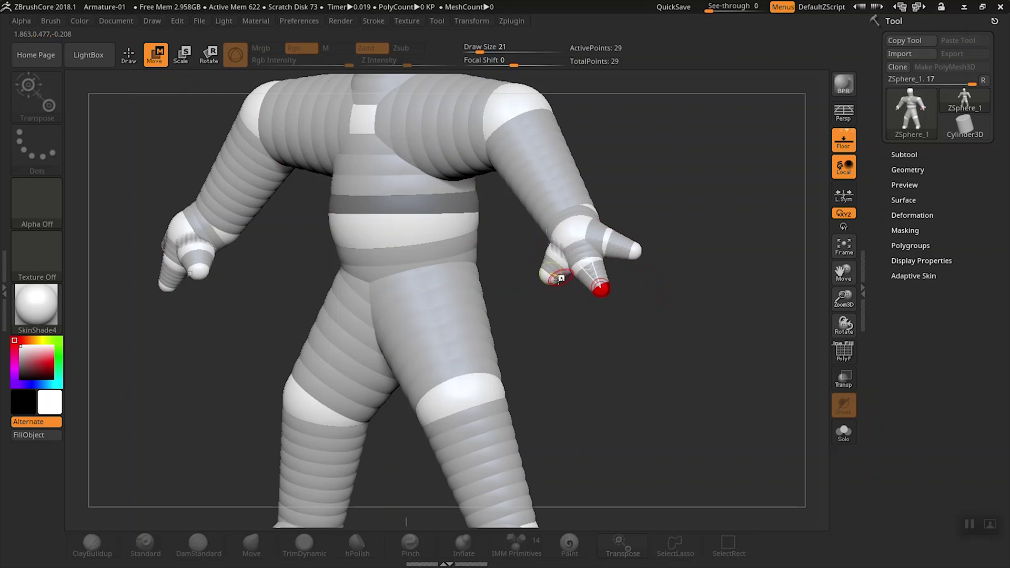
drag(549, 279, 550, 288)
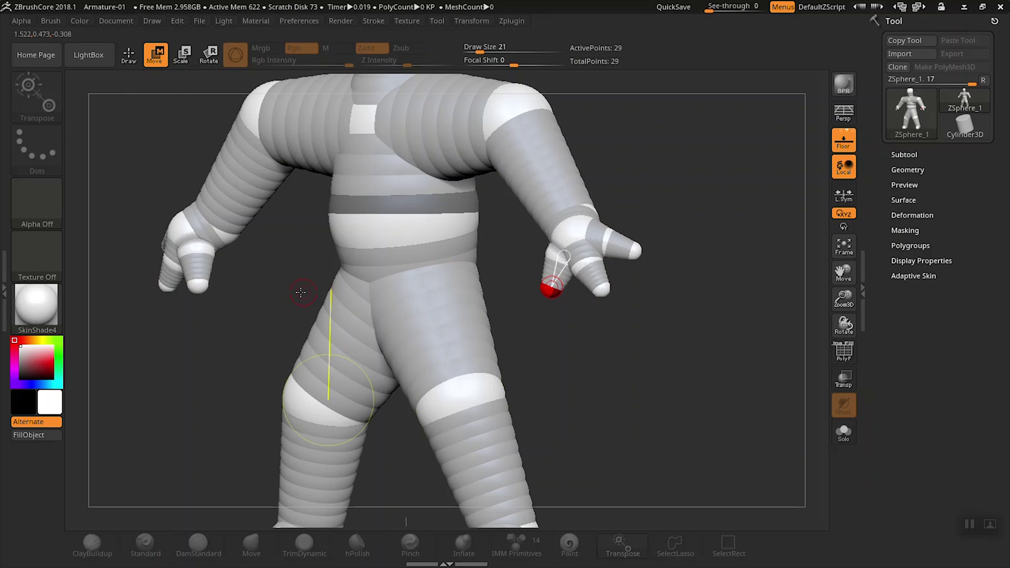
drag(242, 318, 590, 378)
- Frame the complete 29-point ZSphere armature so the whole figure fills the view
key(f)
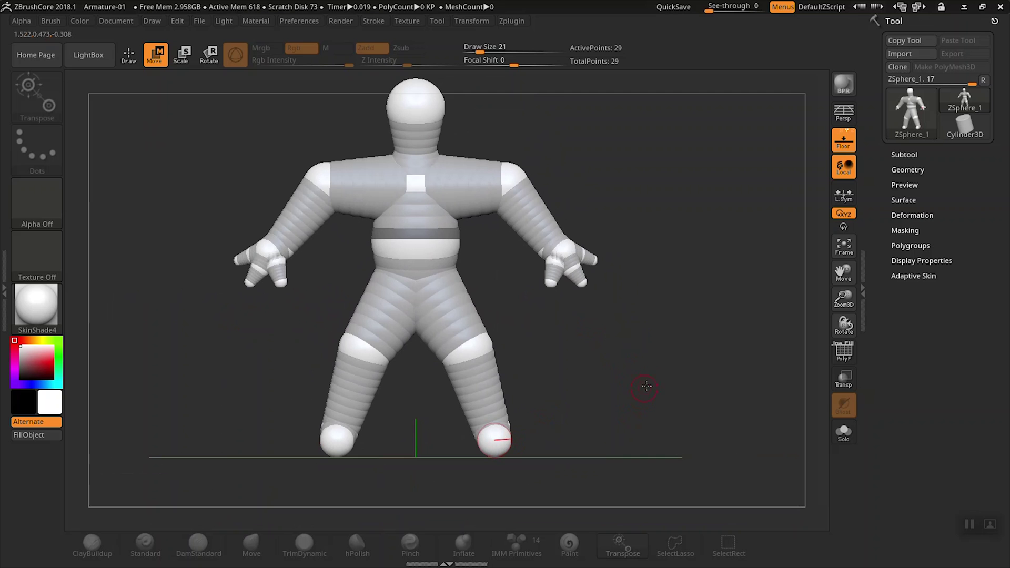